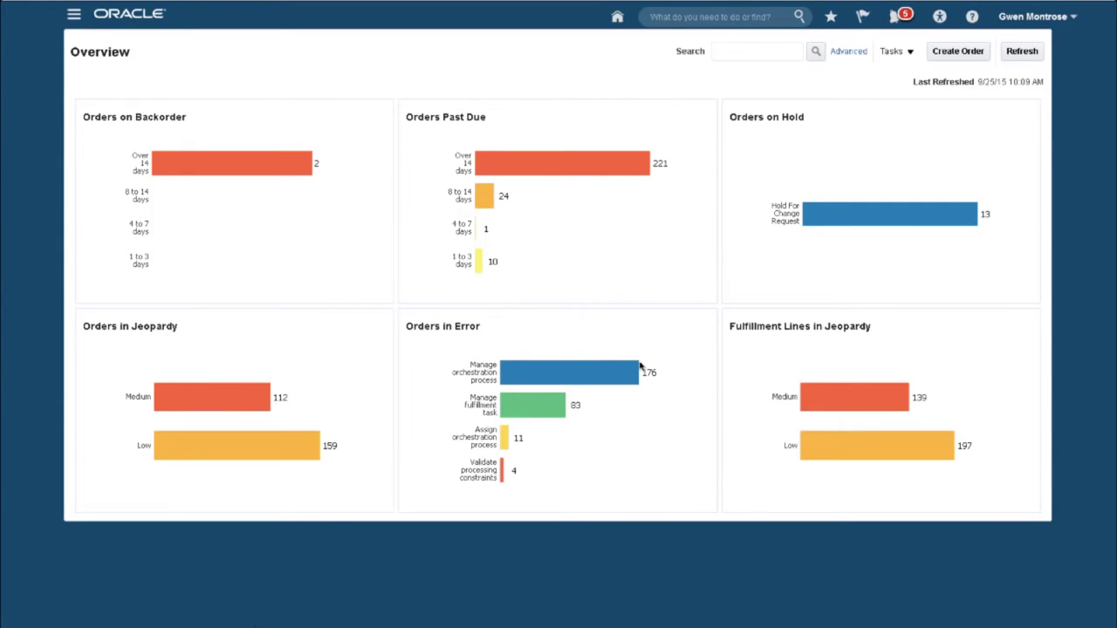
Start a new sales order for customer Computer Service and Rentals.
{"action": "left_click", "coordinate": [958, 52]}
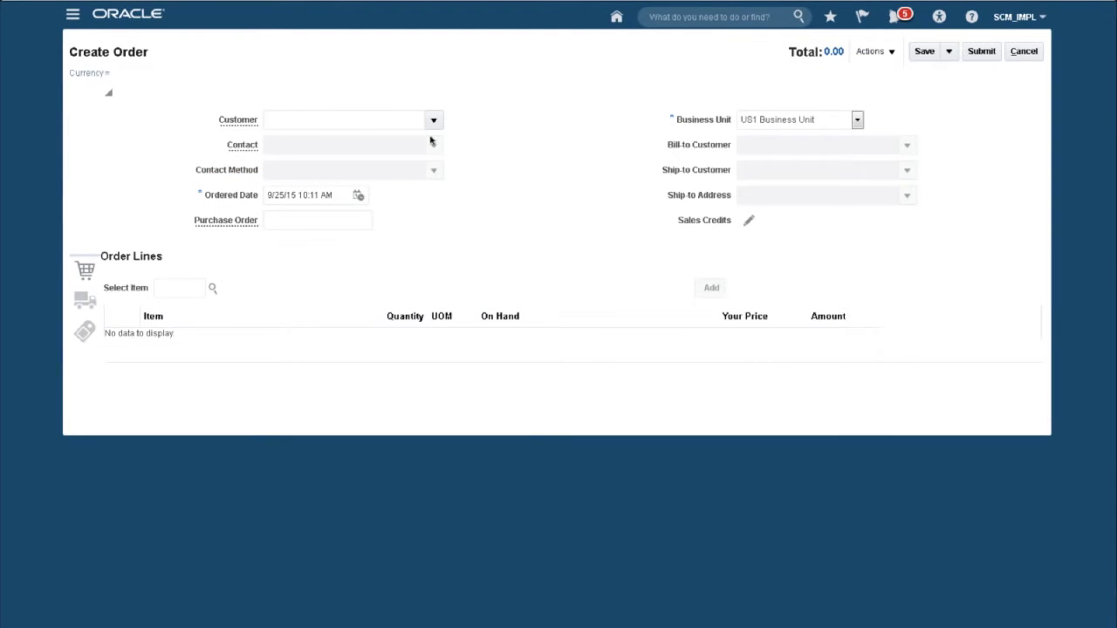
{"action": "left_click", "coordinate": [272, 127]}
{"action": "type", "text": "Com"}
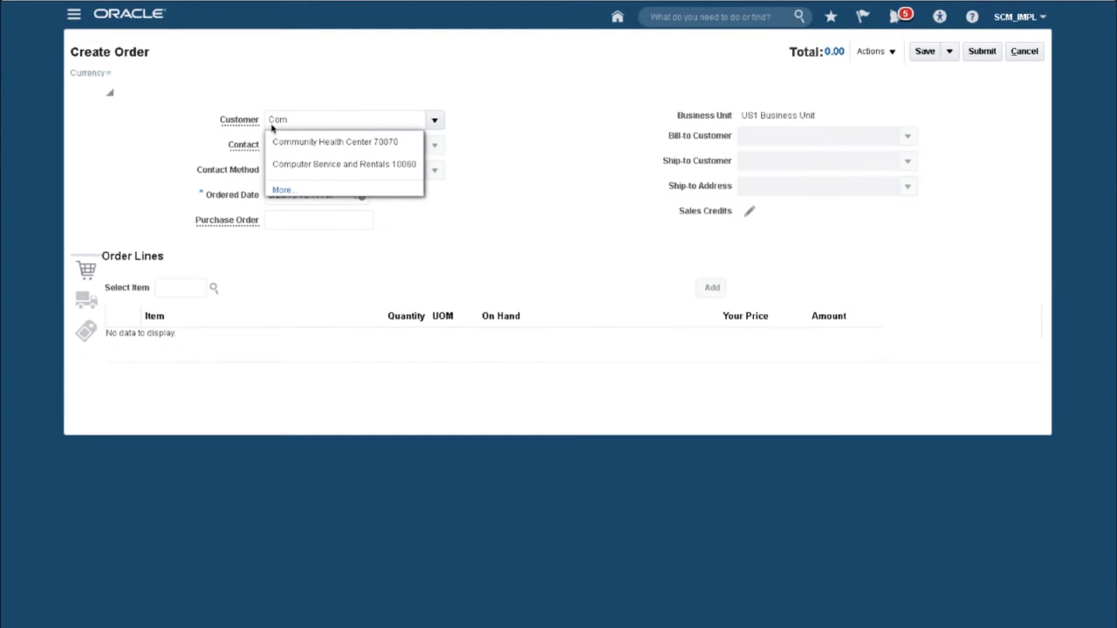
{"action": "left_click", "coordinate": [295, 171]}
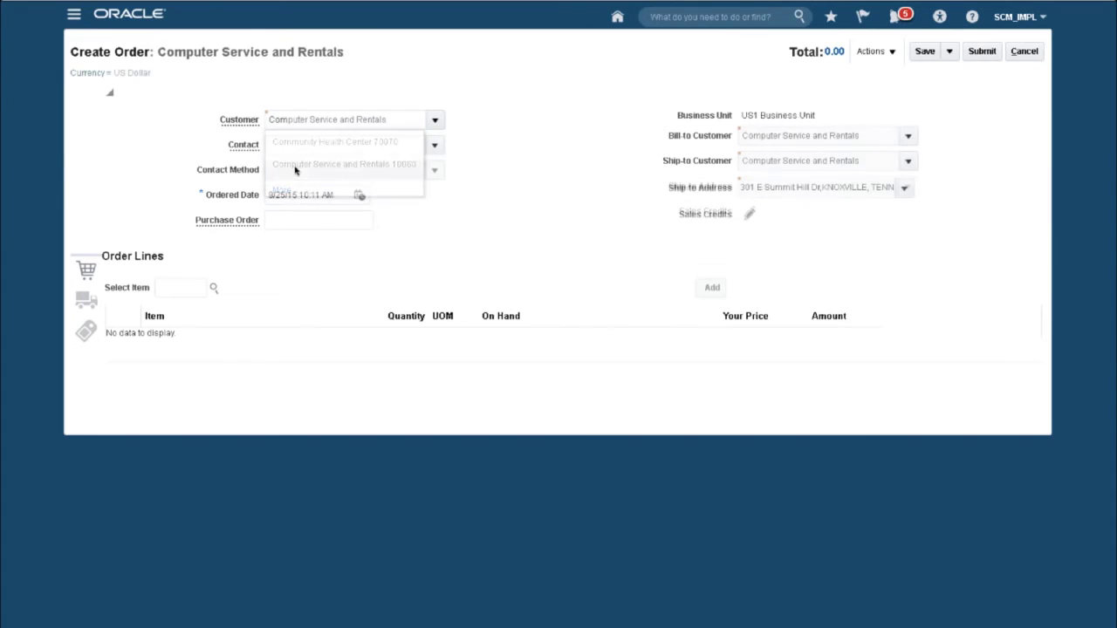
Add 5 AS4751200 Vision Slimline 5100 tablets totalling 5,400.00 and view the line's price details.
{"action": "left_click", "coordinate": [165, 288]}
{"action": "type", "text": "AS475"}
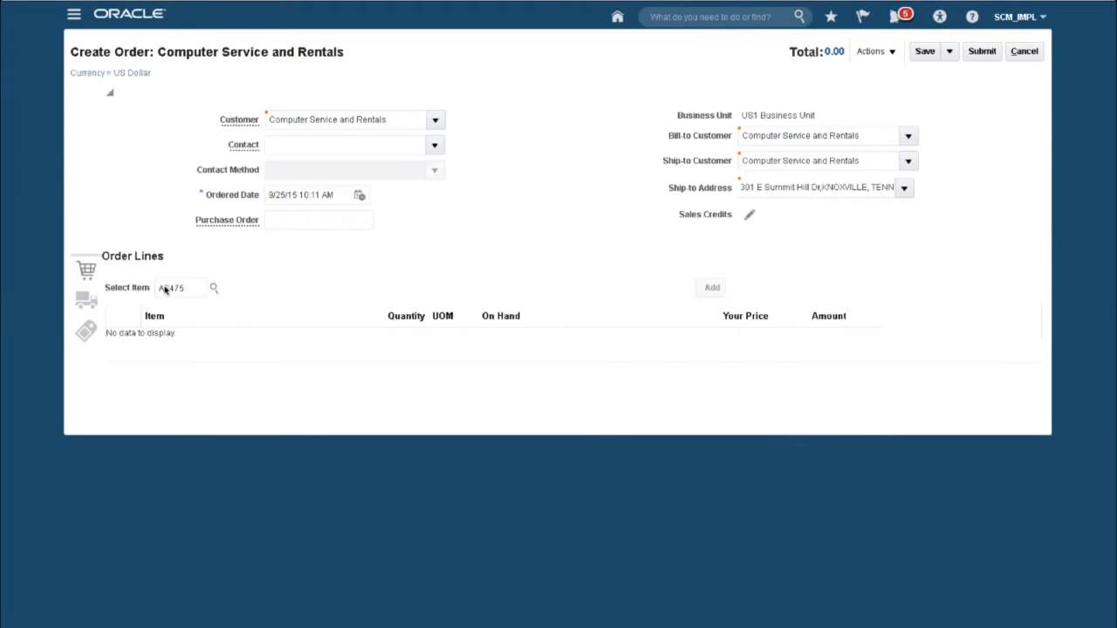
{"action": "key", "text": "Tab"}
{"action": "left_click", "coordinate": [439, 376]}
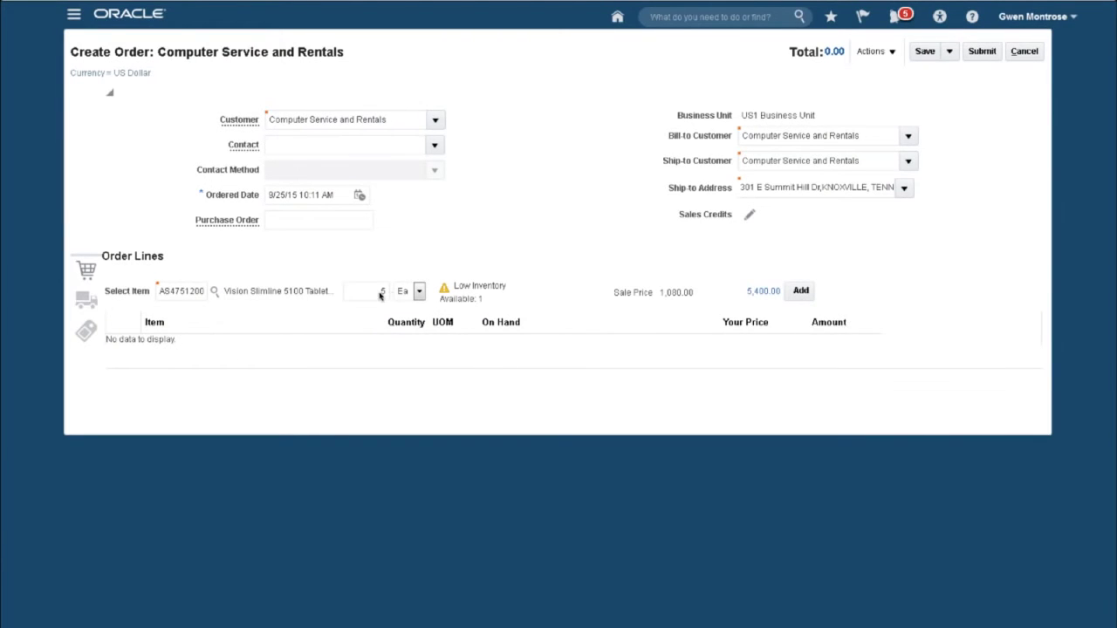
{"action": "left_click", "coordinate": [801, 291]}
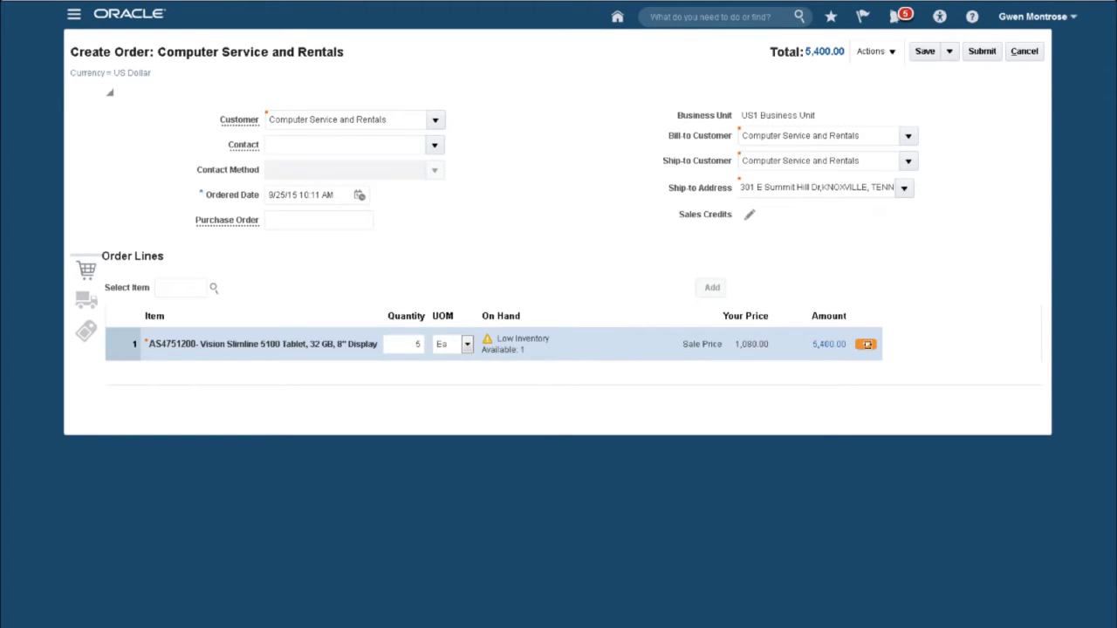
{"action": "left_click", "coordinate": [867, 345]}
Estimate availability of the tablet order line, which shows a 7-day shipping delay.
{"action": "left_click", "coordinate": [84, 299]}
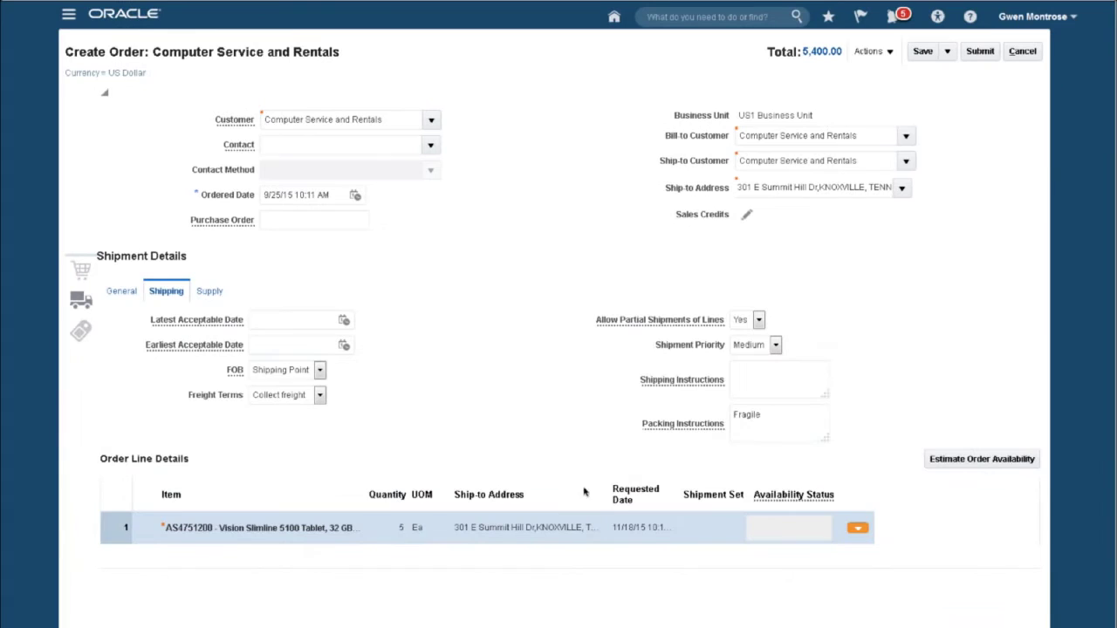
{"action": "left_click", "coordinate": [859, 529]}
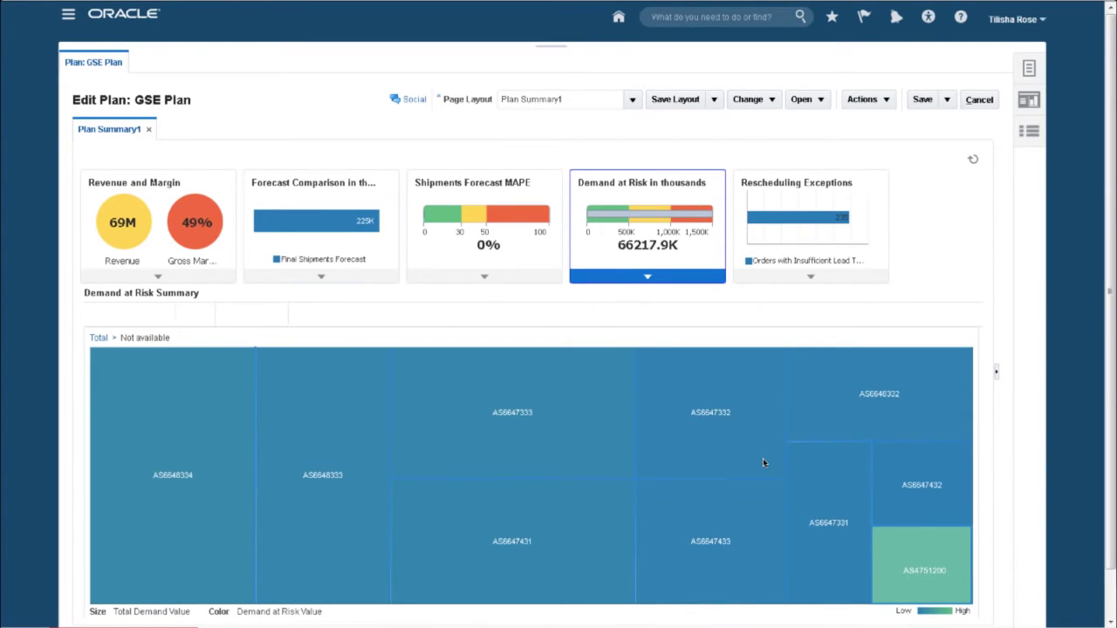
Drill into AS4751200 demand fulfillment and open the conversation about at-risk order 203844.
{"action": "right_click", "coordinate": [916, 572]}
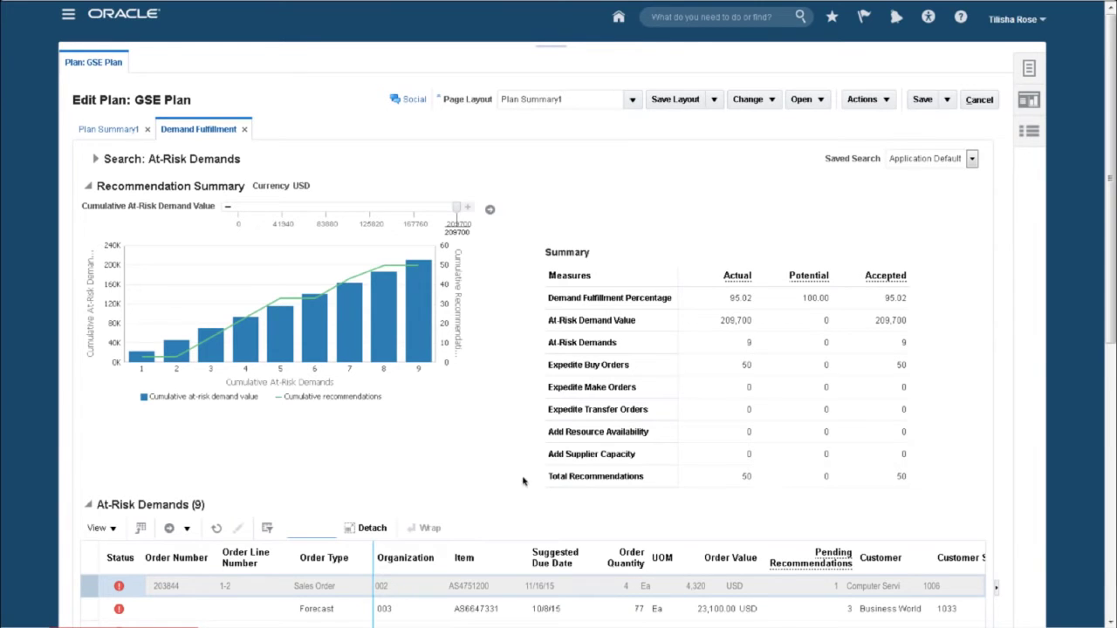
{"action": "scroll", "coordinate": [565, 274], "scroll_direction": "down", "scroll_amount": 5}
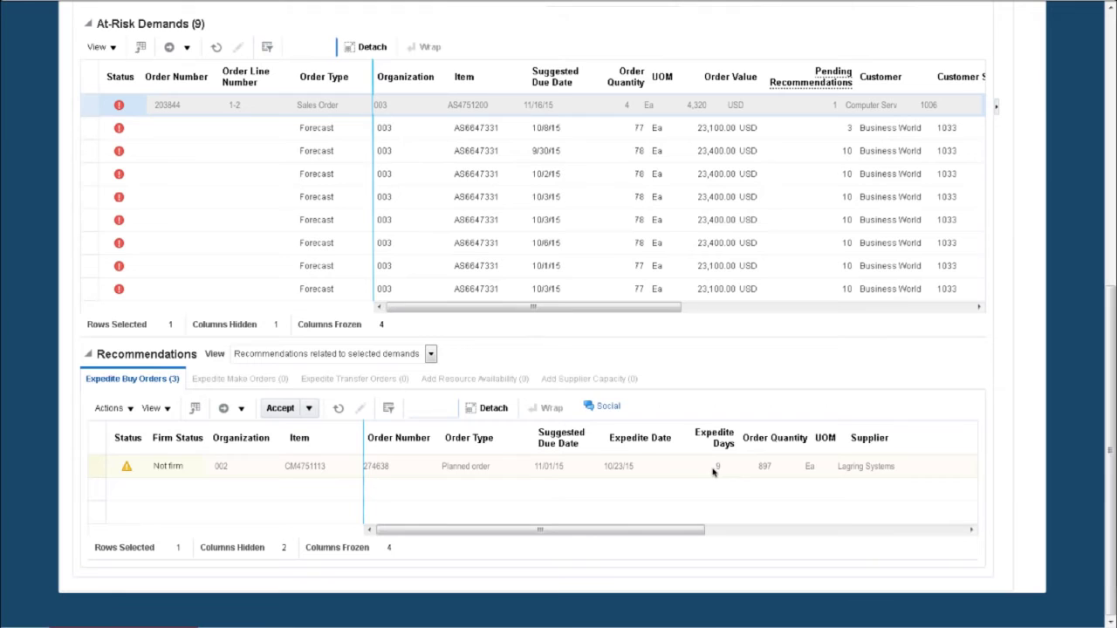
{"action": "left_click", "coordinate": [598, 411]}
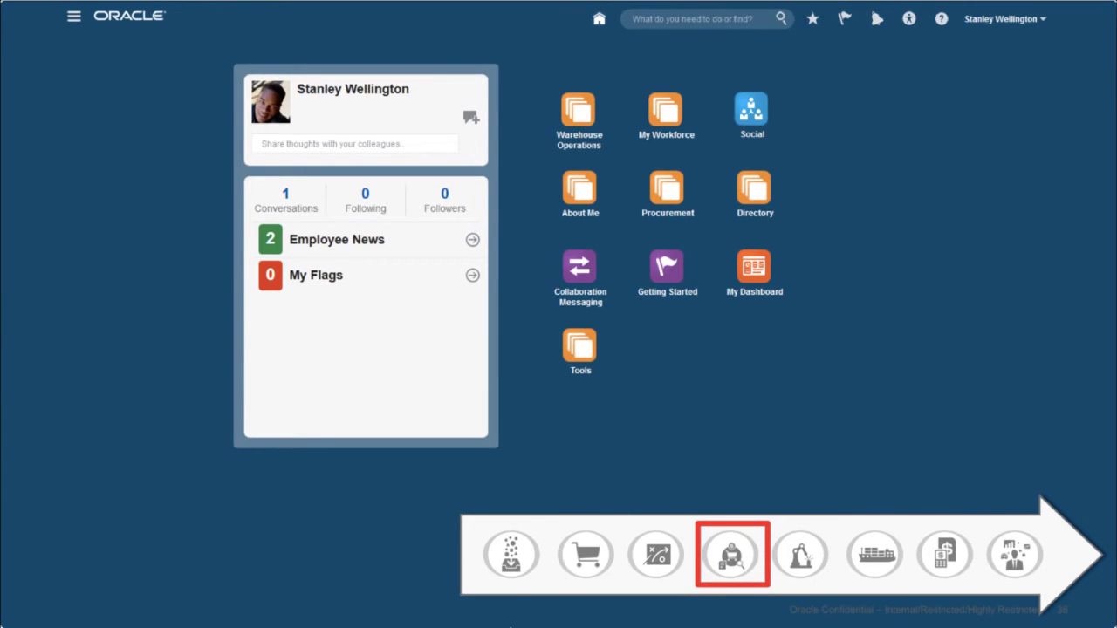
Receive the CM4751113 camera line of purchase order 162627 as receipt 60036.
{"action": "left_click", "coordinate": [570, 116]}
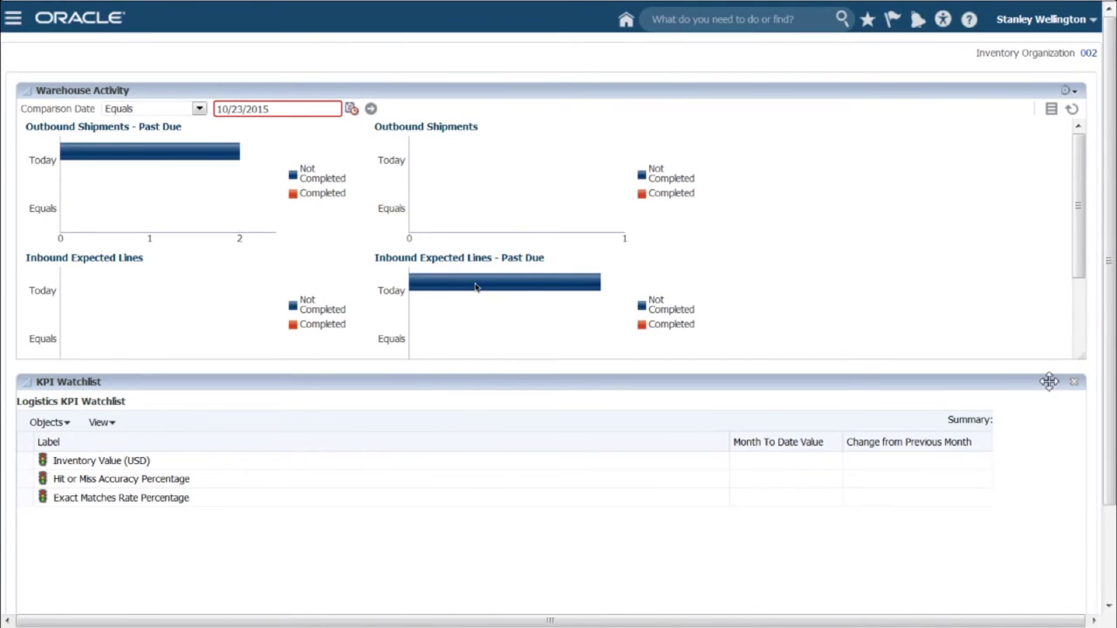
{"action": "left_click", "coordinate": [476, 287]}
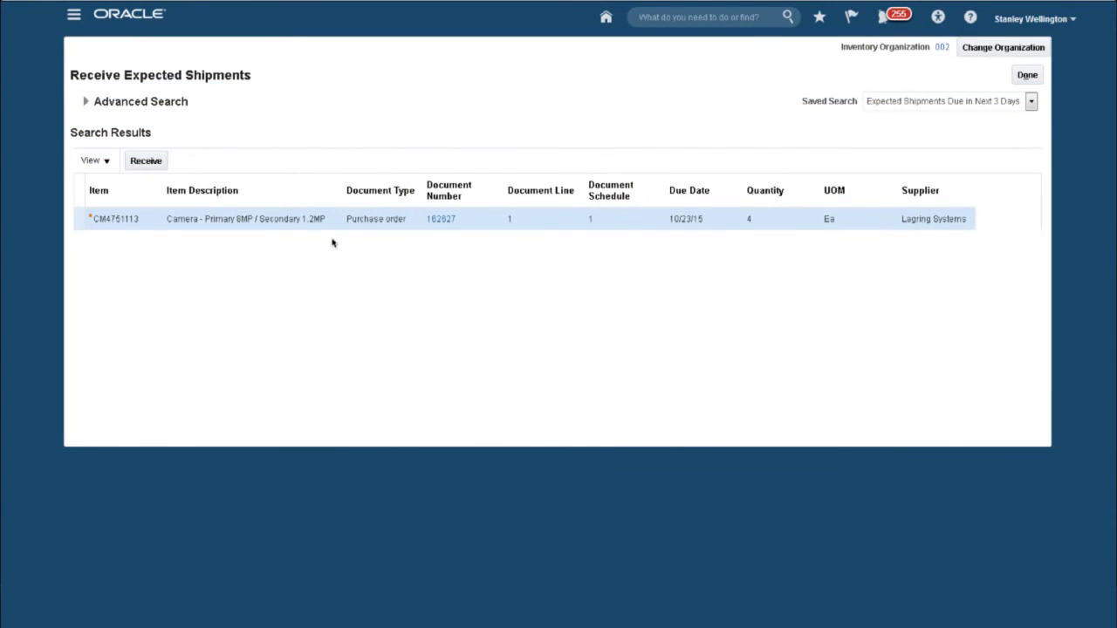
{"action": "left_click", "coordinate": [434, 221]}
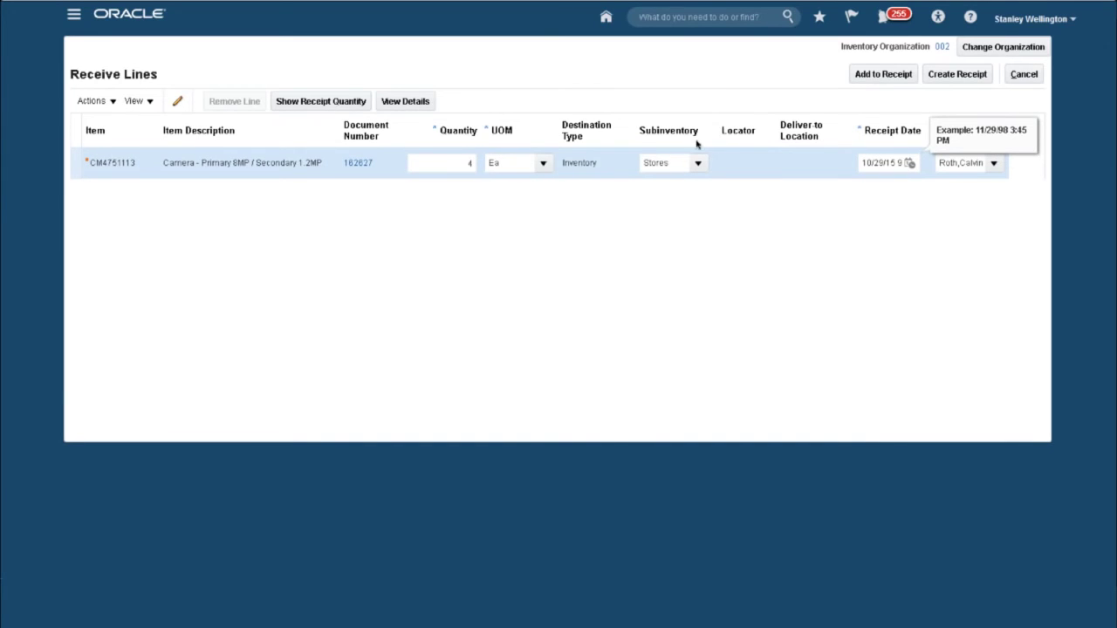
{"action": "left_click", "coordinate": [863, 76]}
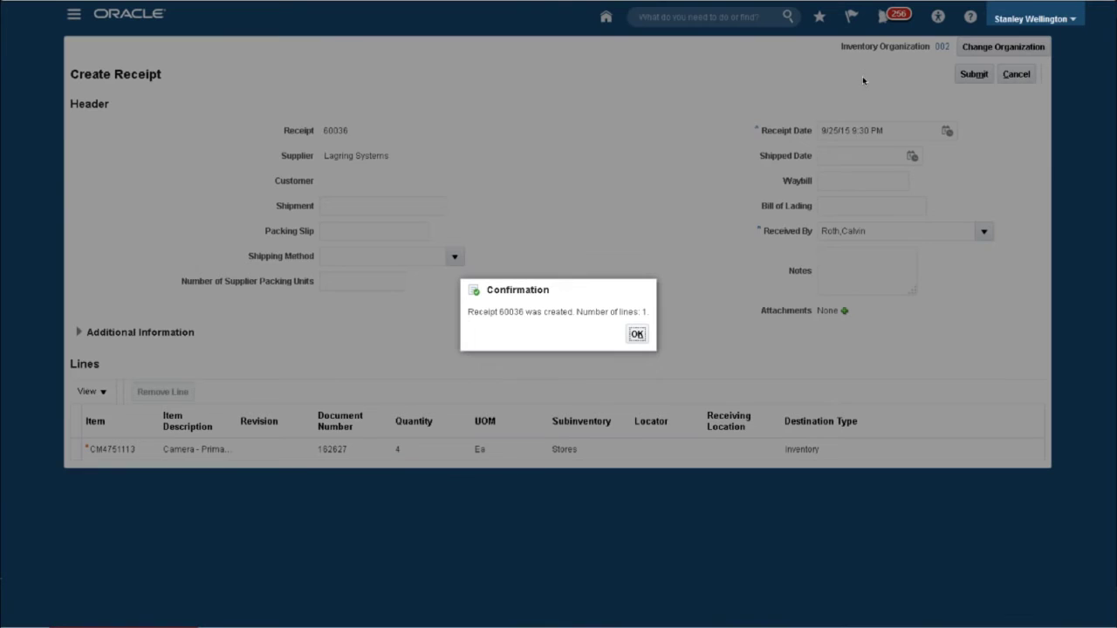
{"action": "left_click", "coordinate": [638, 335]}
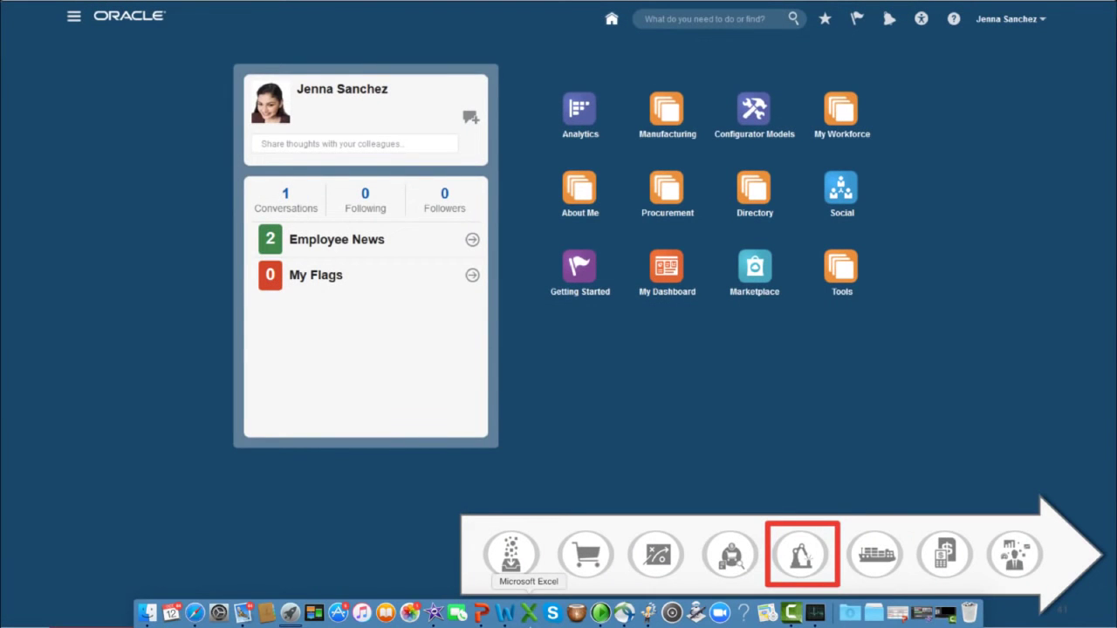
Quick-complete all 4 tablets on work order WO-002-1053 from the dispatch list.
{"action": "left_click", "coordinate": [661, 116]}
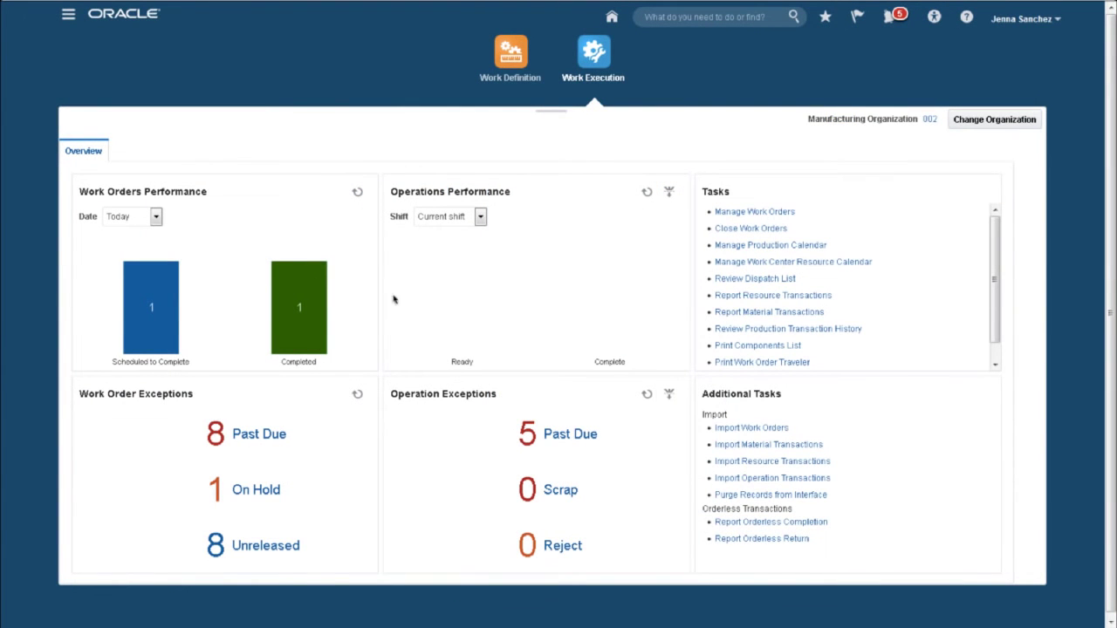
{"action": "left_click", "coordinate": [721, 278]}
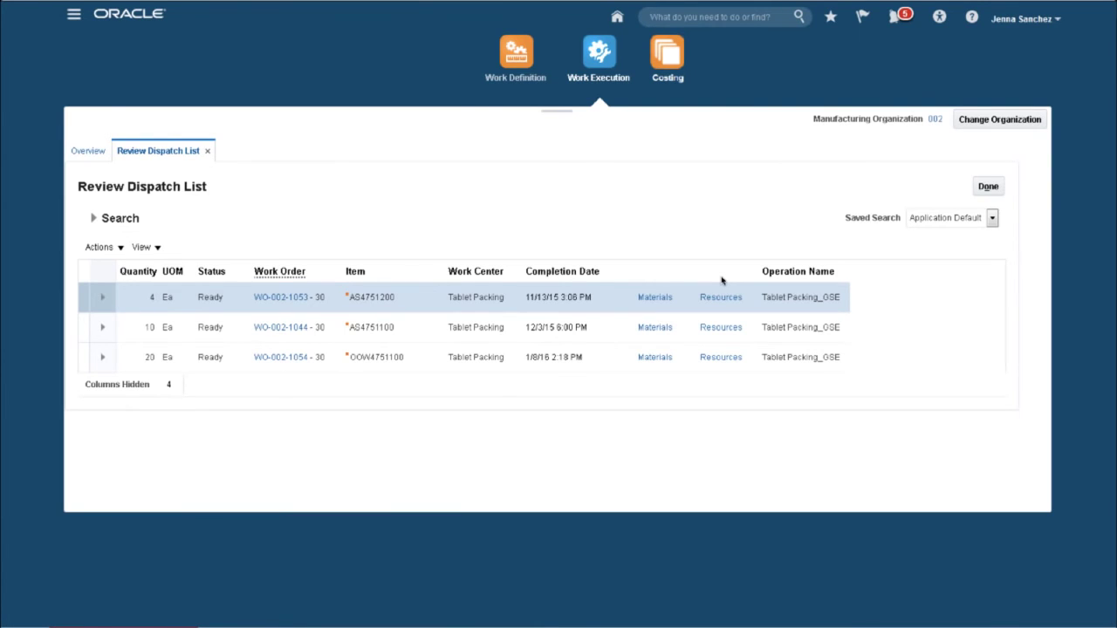
{"action": "left_click", "coordinate": [288, 299]}
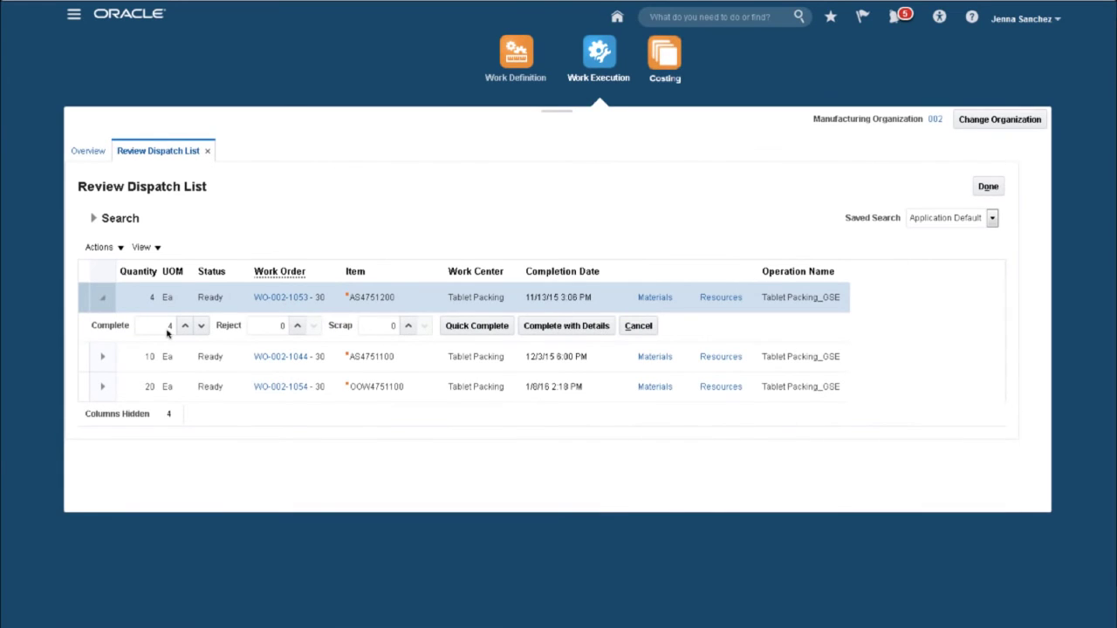
{"action": "left_click", "coordinate": [475, 327]}
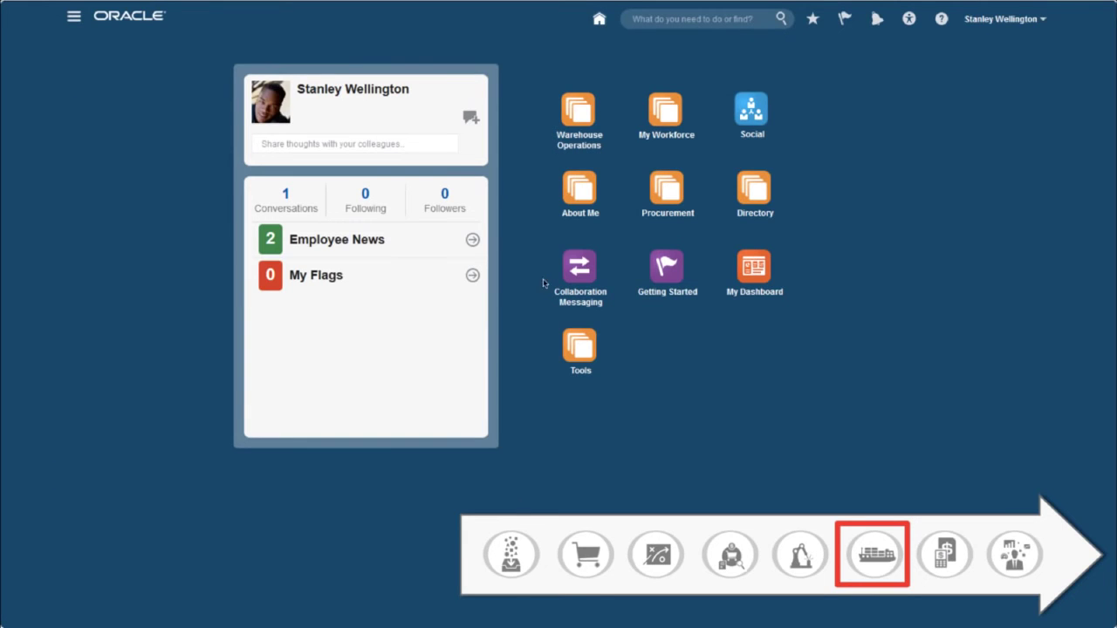
Ship-confirm shipment 4237, then view the image of invoice 80903 totalling 5,899.50.
{"action": "left_click", "coordinate": [574, 121]}
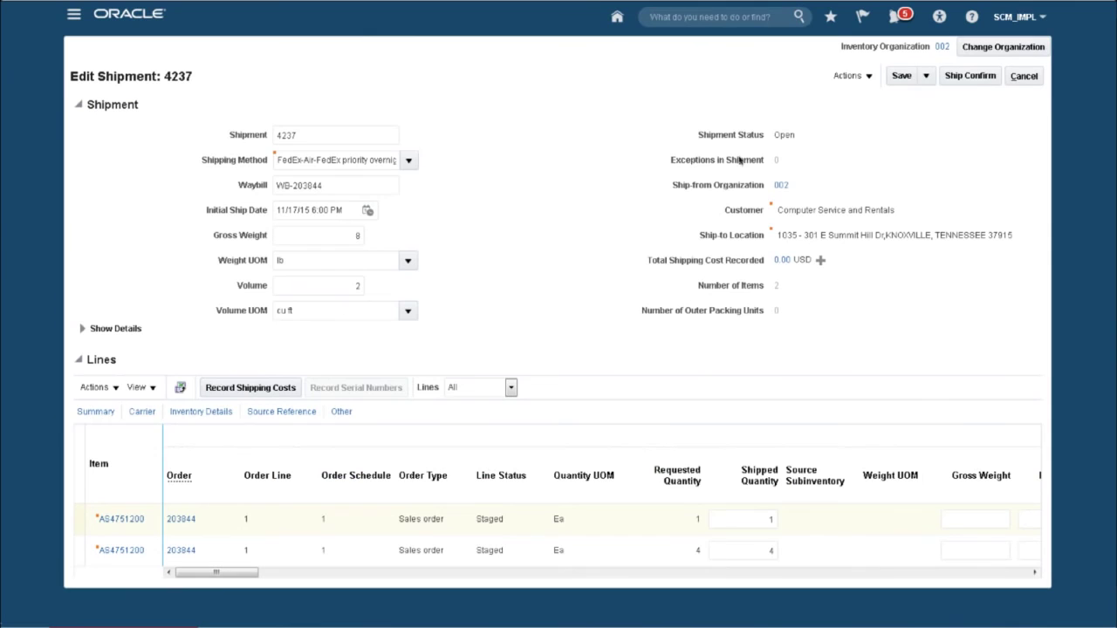
{"action": "left_click", "coordinate": [965, 77]}
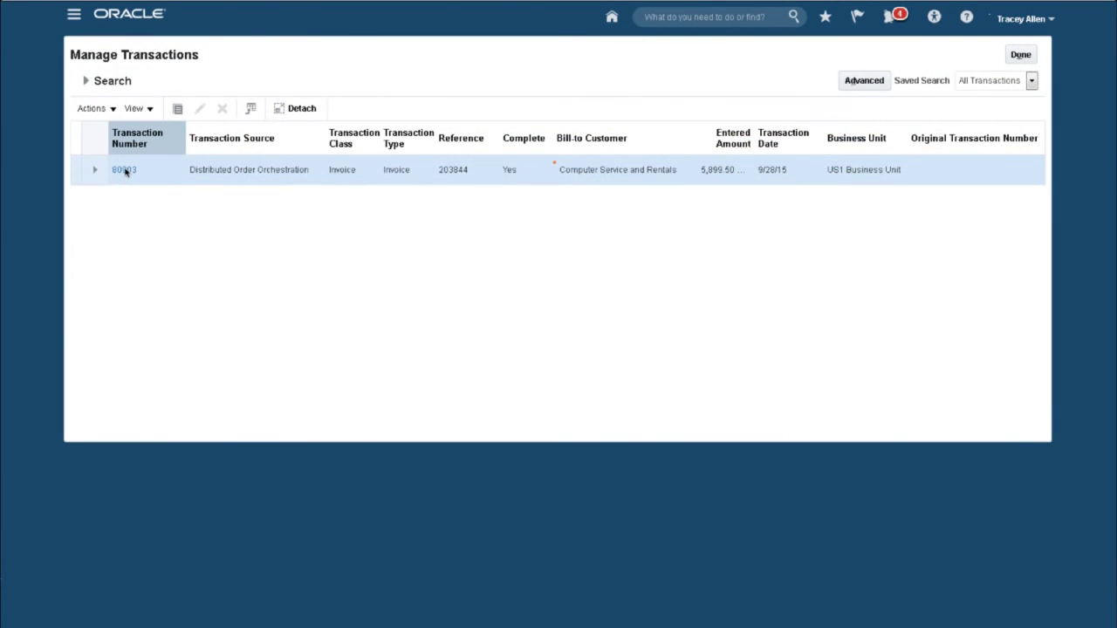
{"action": "left_click", "coordinate": [124, 170]}
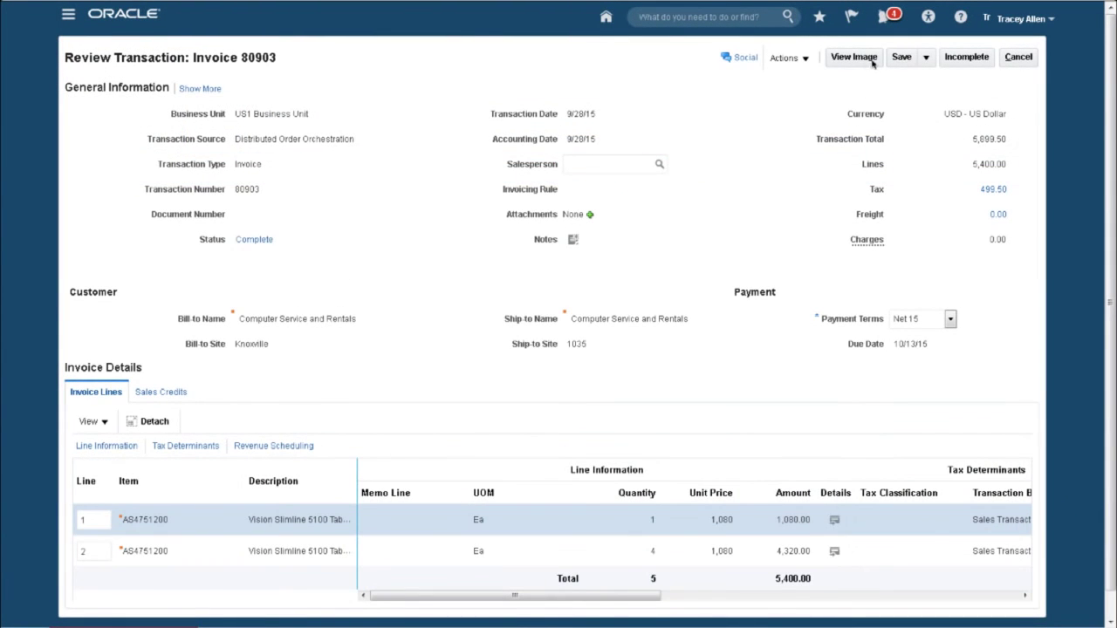
{"action": "left_click", "coordinate": [853, 56]}
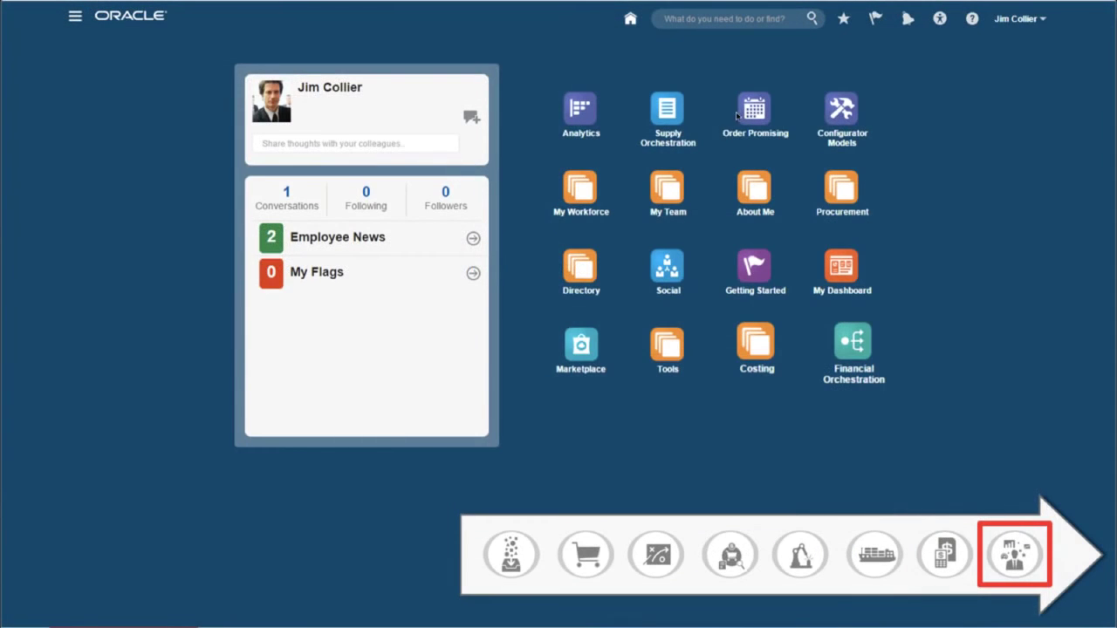
Show costs of closed work order WO-002-1023: total 848.50, 12.60 variance percentage.
{"action": "left_click", "coordinate": [749, 348]}
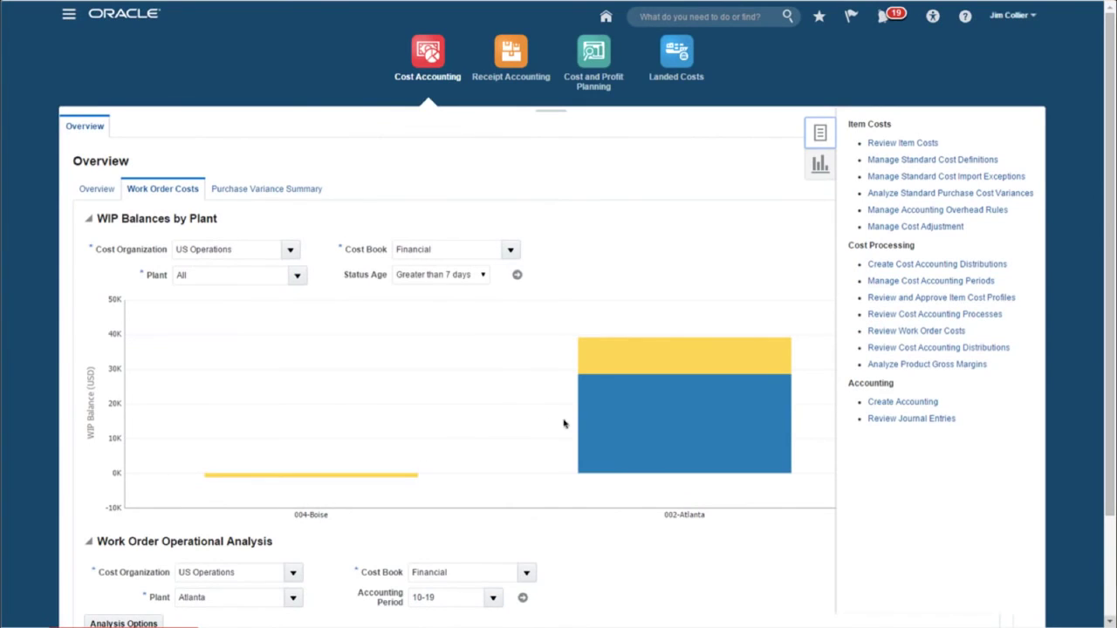
{"action": "left_click", "coordinate": [612, 423]}
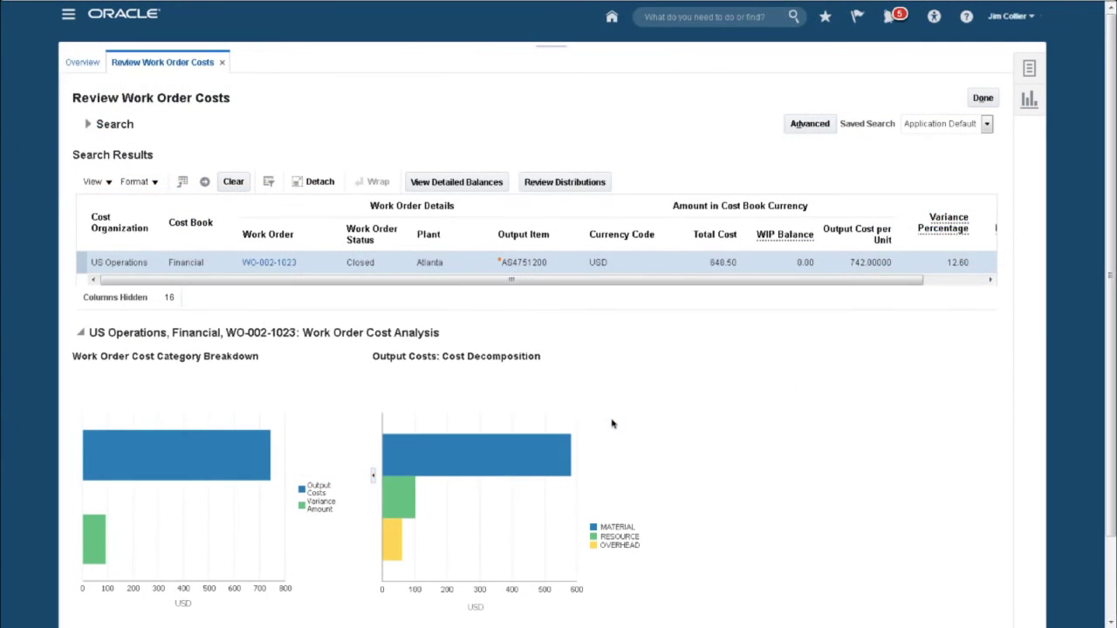